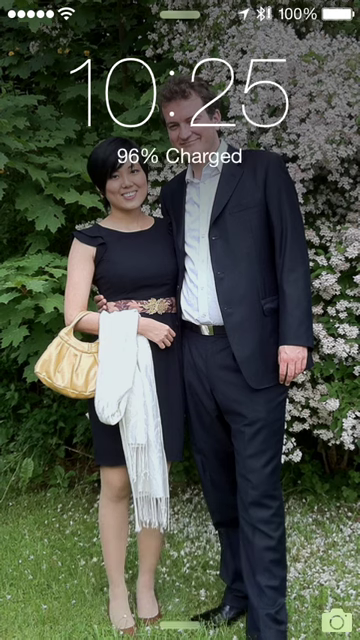
Slide to unlock the iPhone from the lock screen to reach the home screen
drag(338, 620, 338, 560)
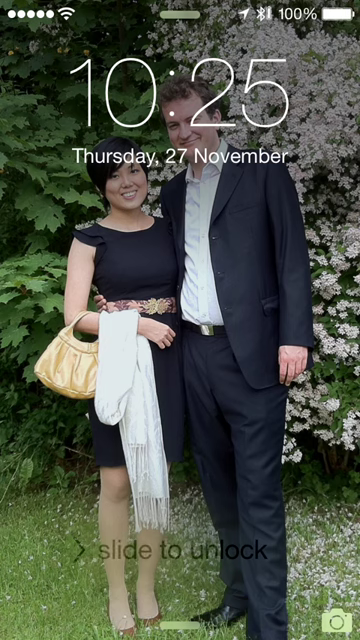
drag(80, 549, 300, 549)
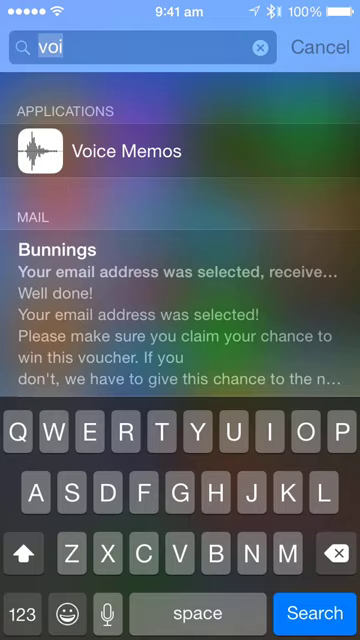
Open Voice Memos from the 'voi' Spotlight results to show the saved recordings
click(126, 150)
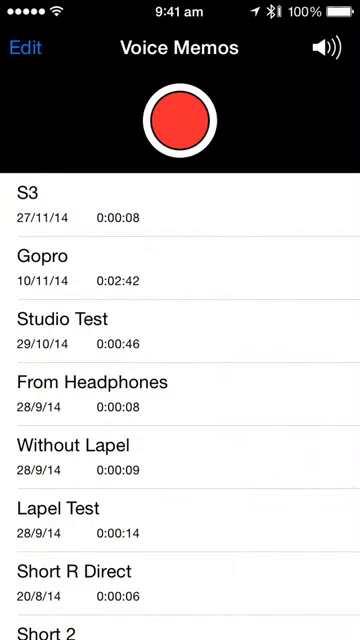
click(180, 120)
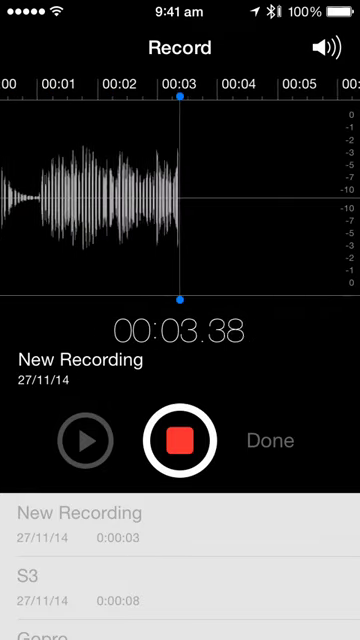
click(180, 440)
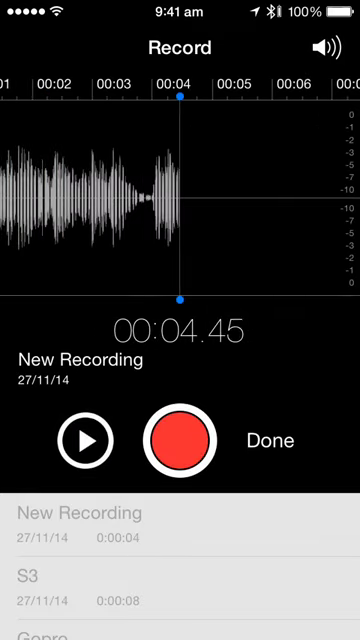
click(270, 440)
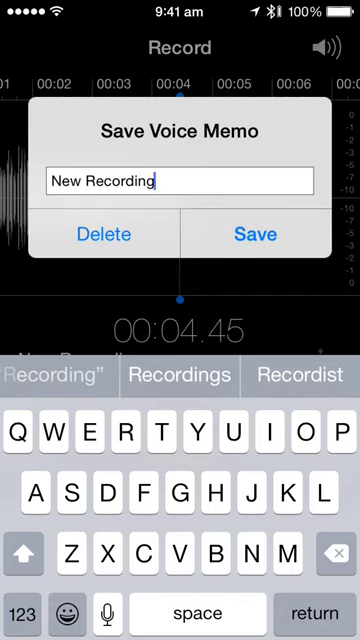
click(338, 553)
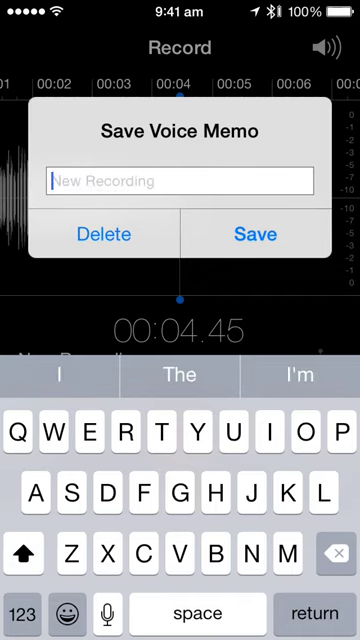
text(Dgjk)
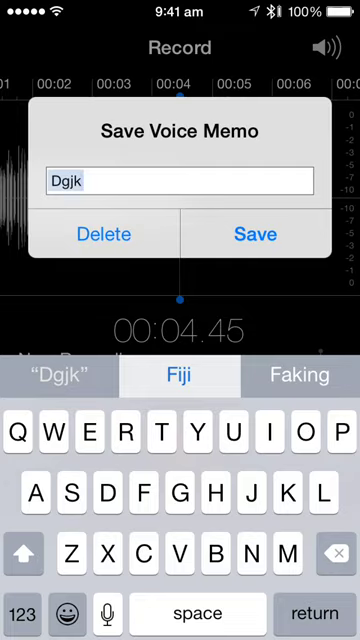
click(255, 234)
click(320, 352)
click(103, 374)
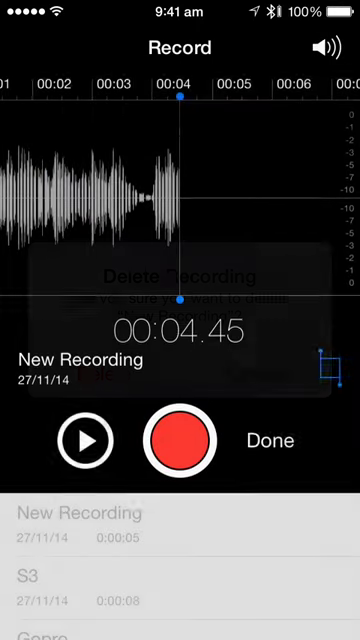
click(269, 440)
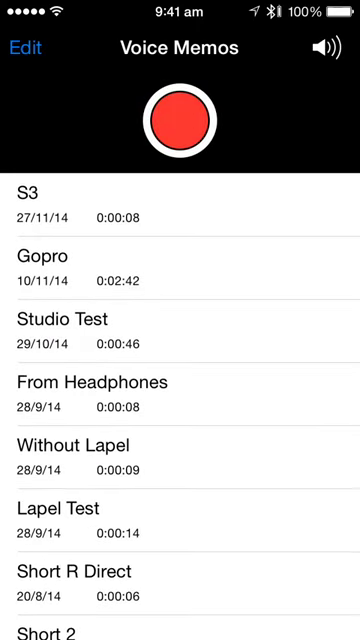
Return home, search Spotlight for 'no', and open the 27 November 2014 note
key(super)
drag(180, 250, 180, 400)
text(voi)
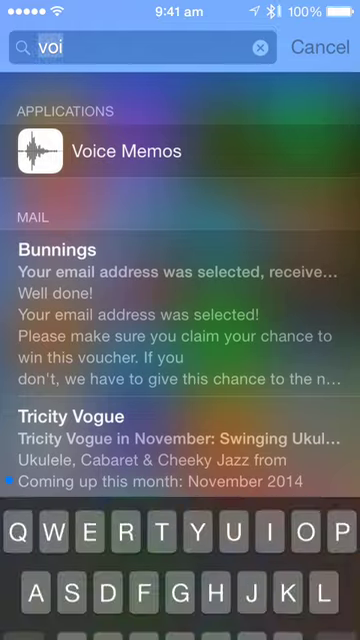
click(260, 47)
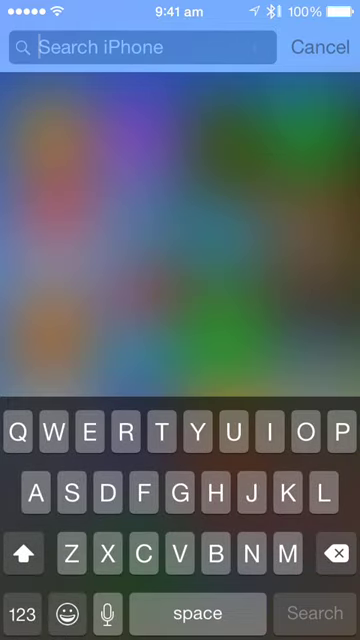
text(no)
click(100, 204)
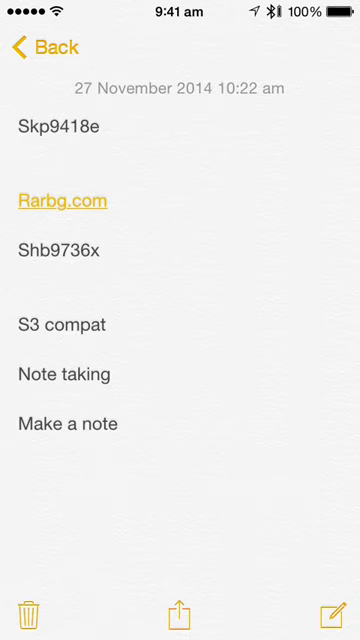
Leave the 27 November 2014 note for the home screen
key(super)
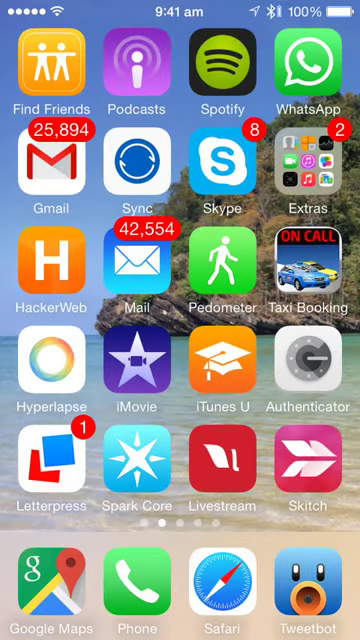